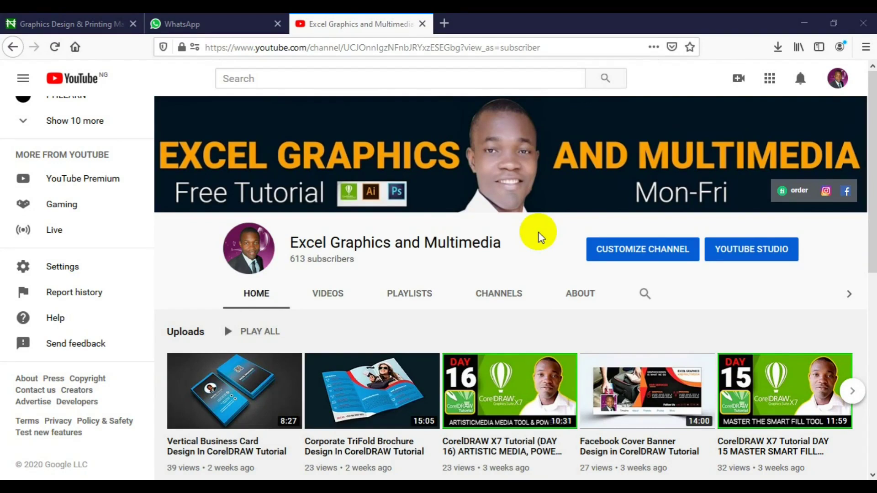
- Sample the blue and green pieces of the cross logo with the Color Eyedropper to read their colour values
click(349, 180)
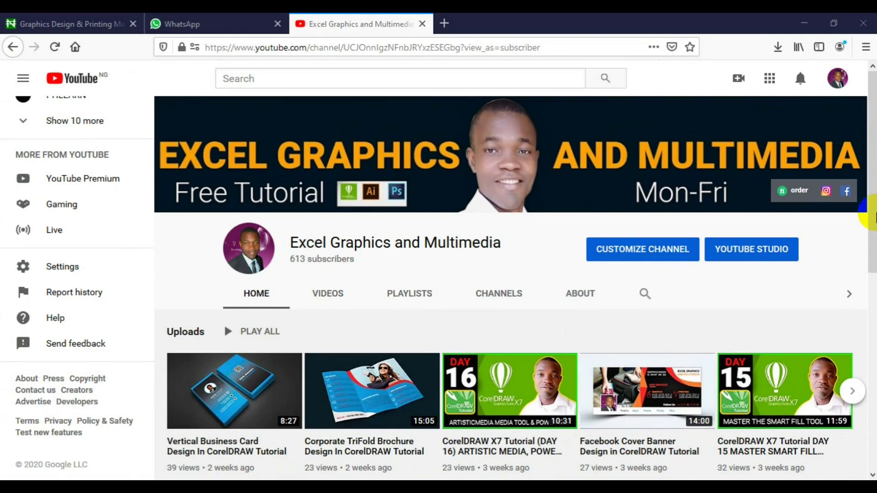
scroll(872, 215, down, 2)
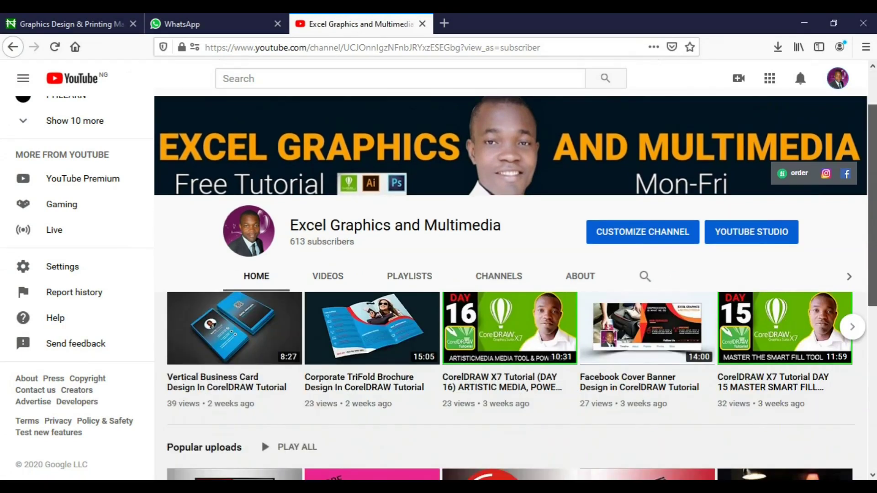
scroll(510, 288, down, 3)
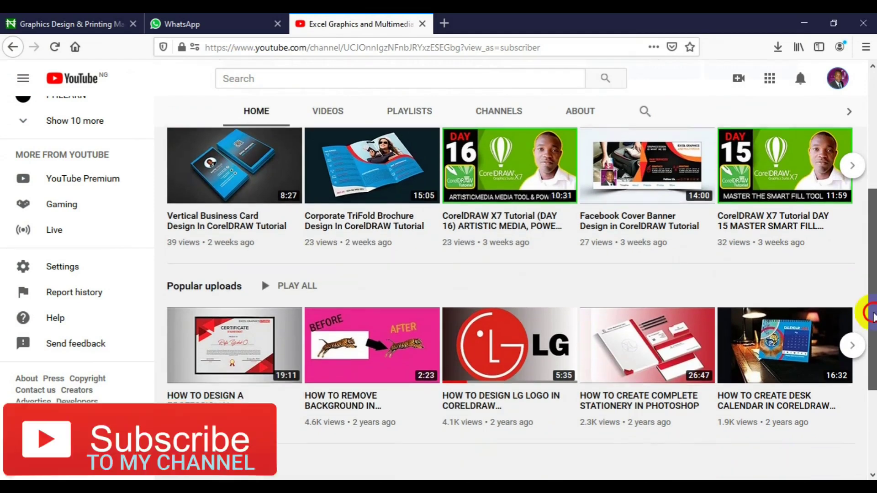
drag(871, 308, 870, 248)
scroll(510, 287, up, 1)
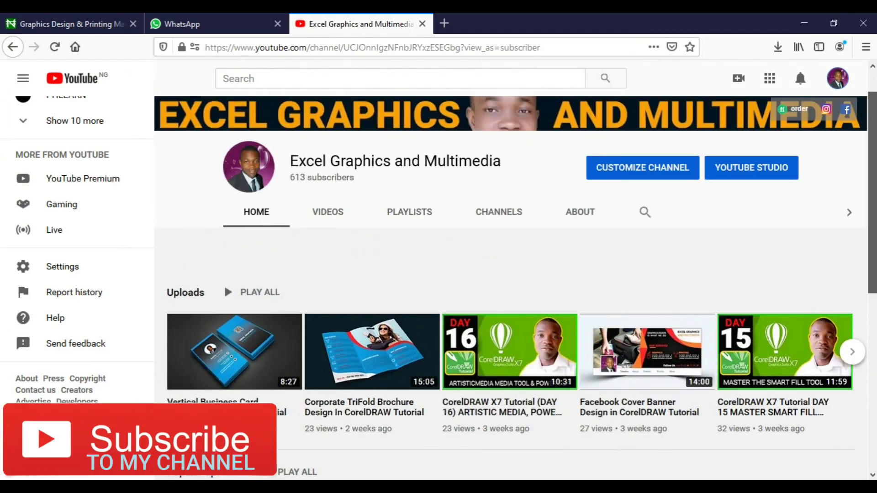
scroll(510, 287, up, 3)
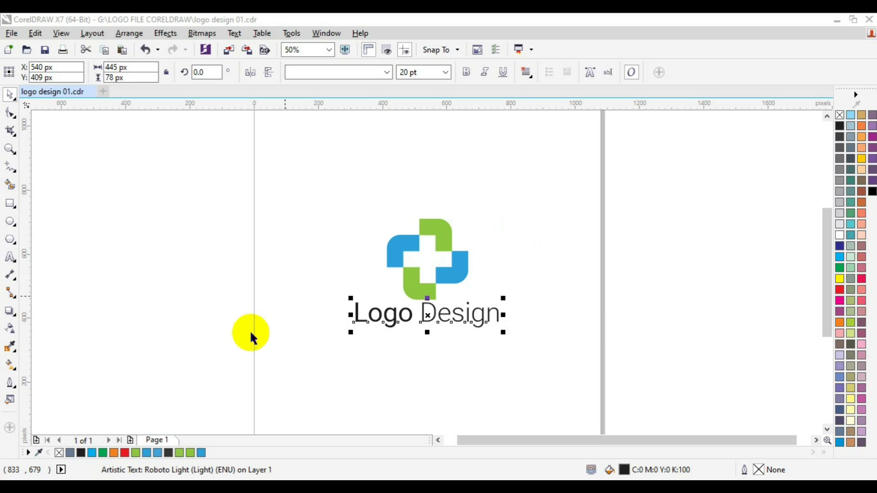
click(11, 348)
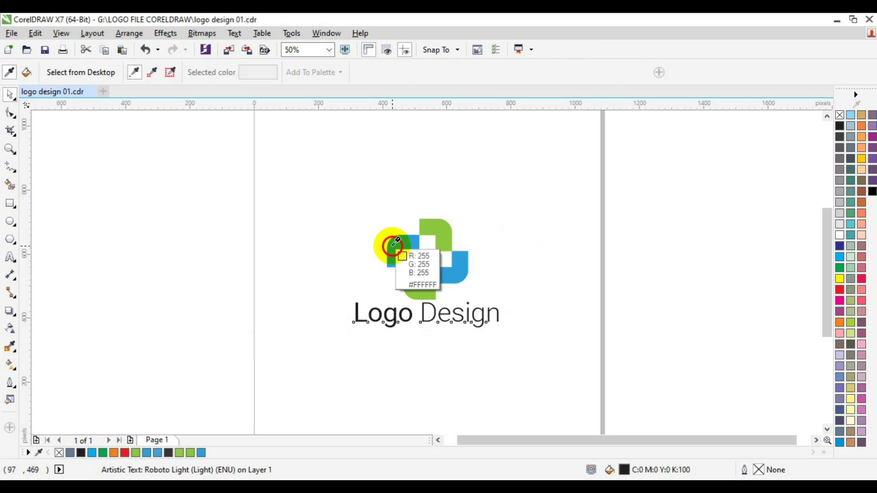
click(393, 243)
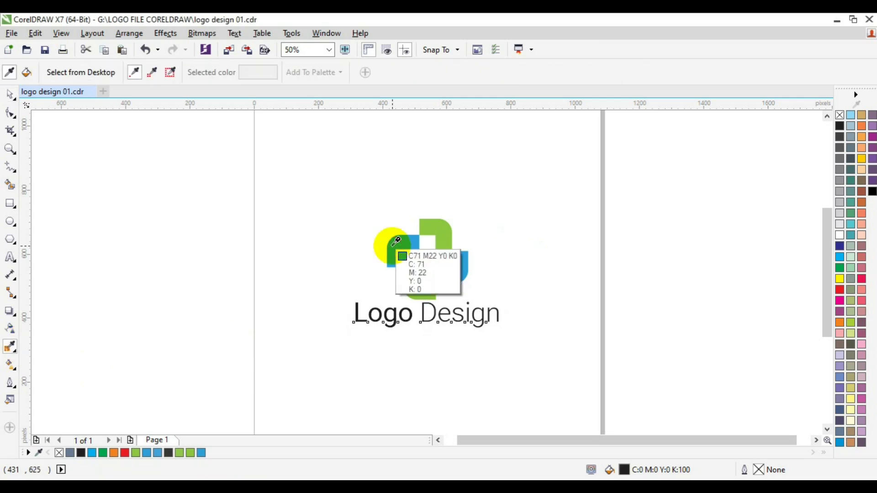
click(450, 219)
click(410, 284)
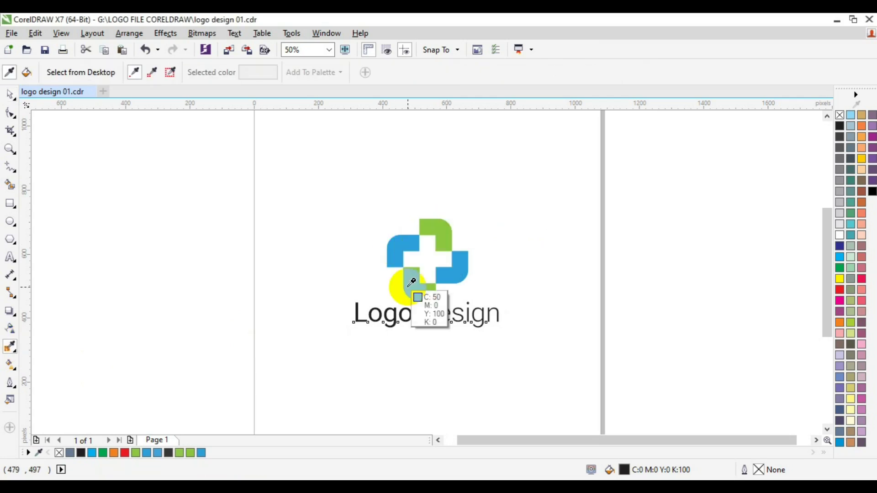
key(space)
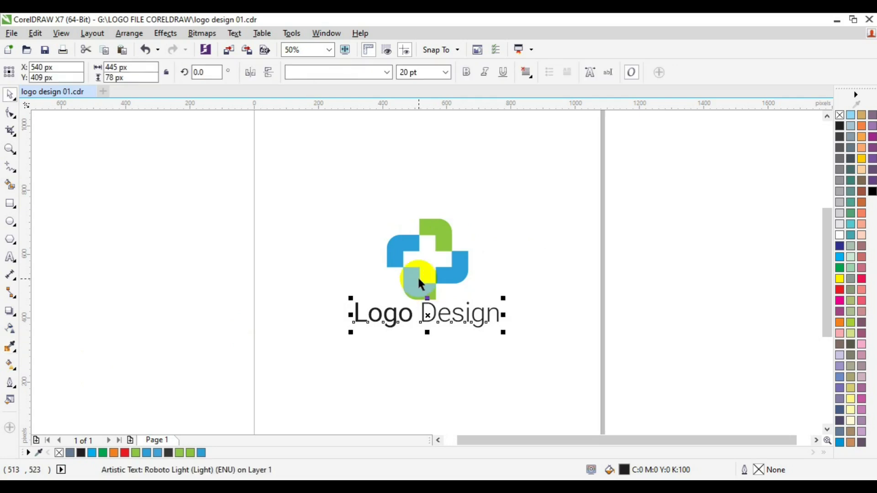
- Start a Replace Objects colour-model replacement that finds CMYK fill colours and converts them to RGB
click(36, 34)
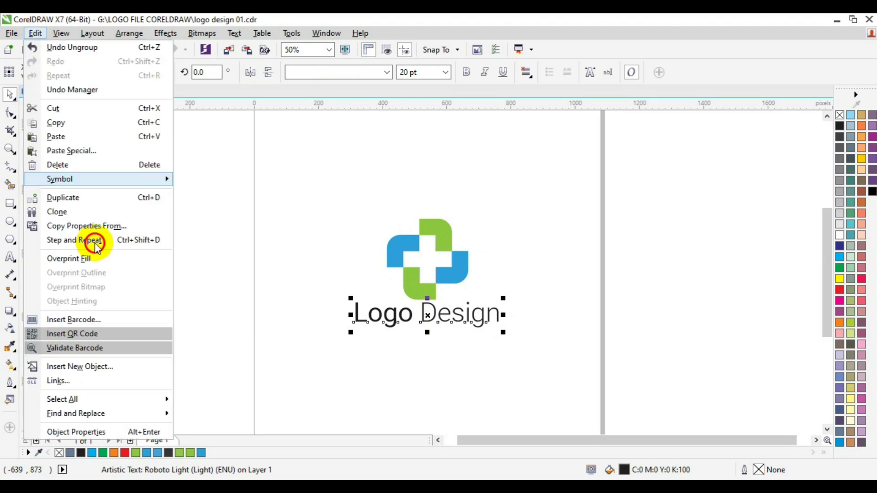
mouse_move(102, 414)
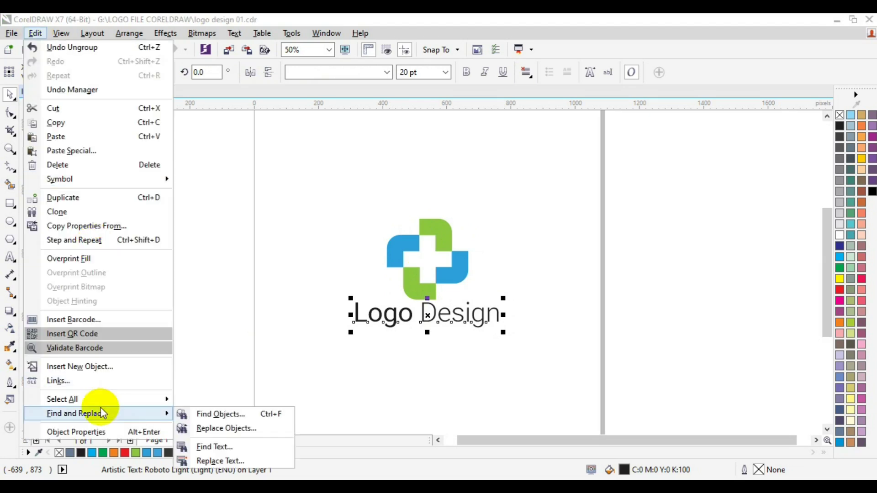
click(226, 430)
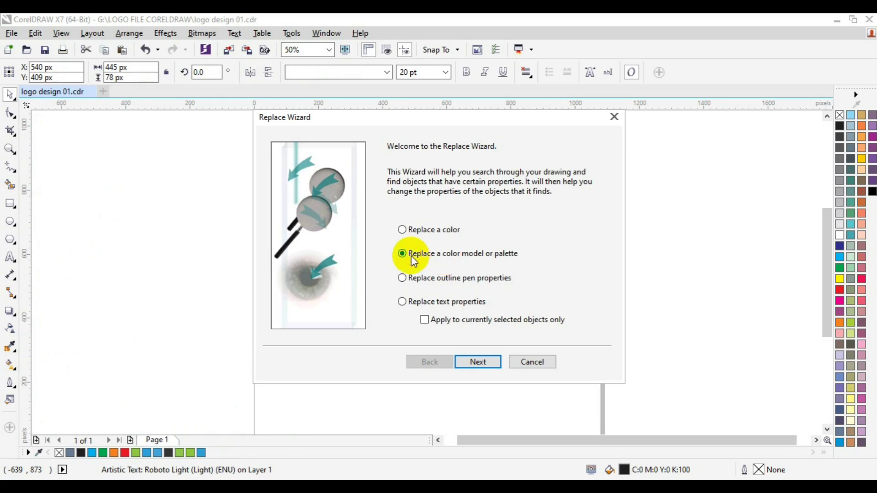
click(478, 362)
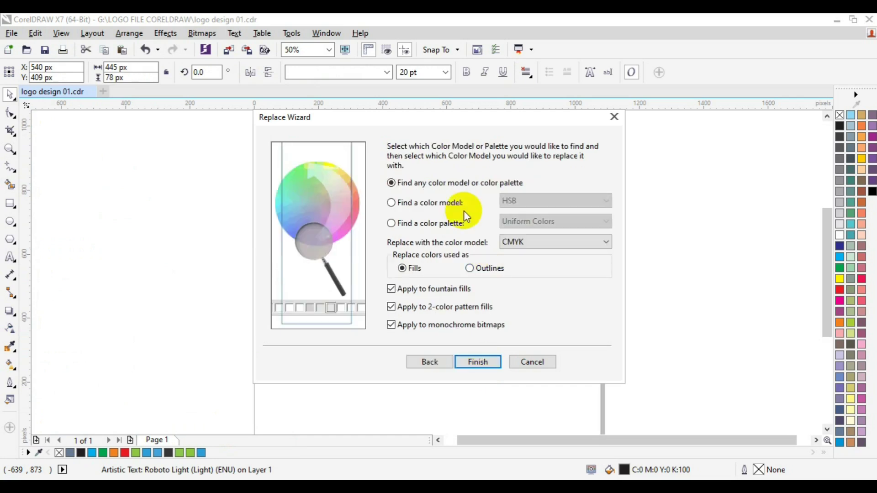
click(393, 202)
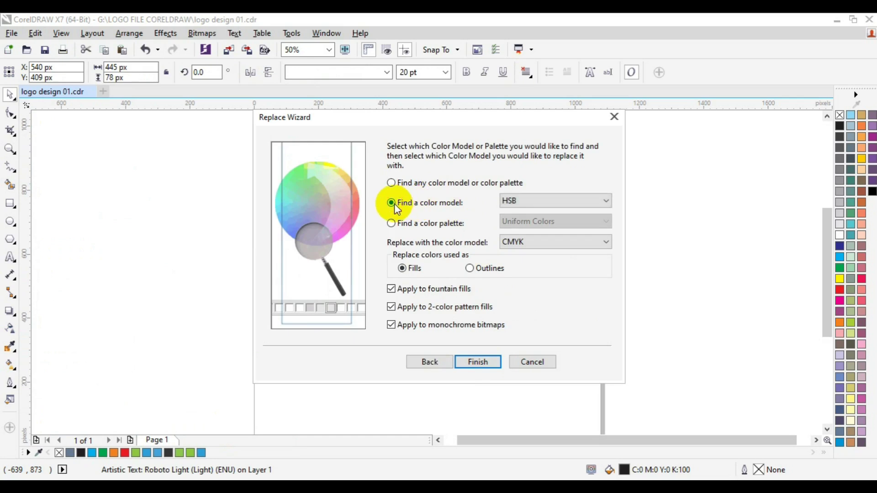
click(515, 201)
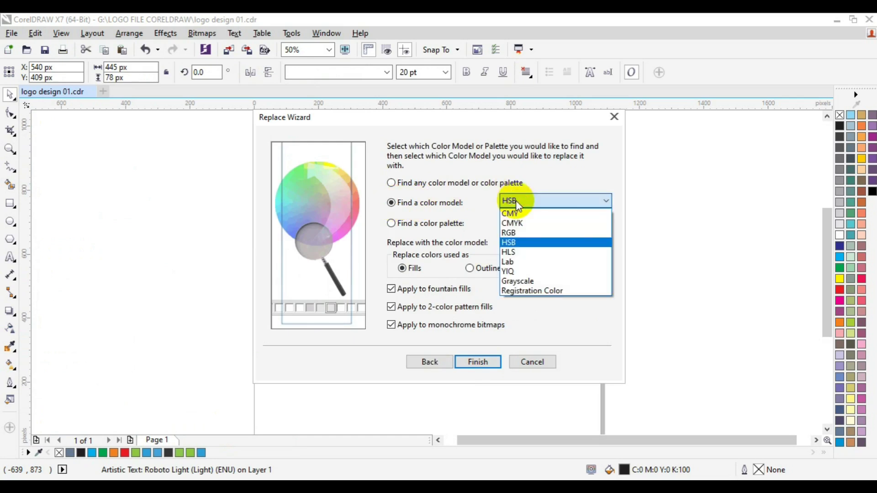
click(509, 223)
click(521, 247)
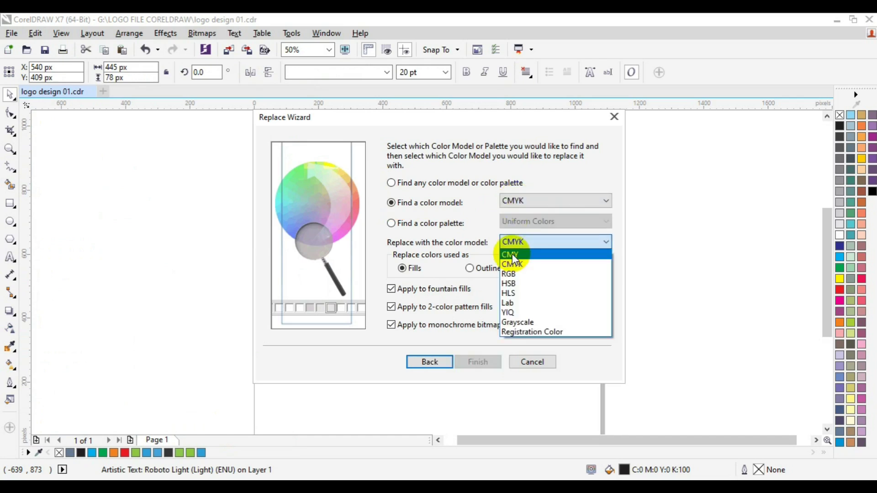
click(509, 273)
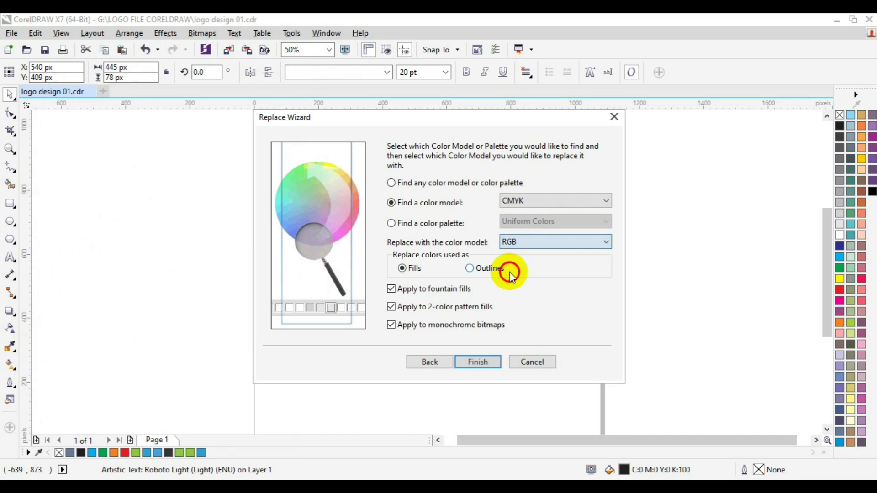
click(475, 365)
- Replace every CMYK colour in the drawing with RGB and close the Find and Replace bar
click(545, 255)
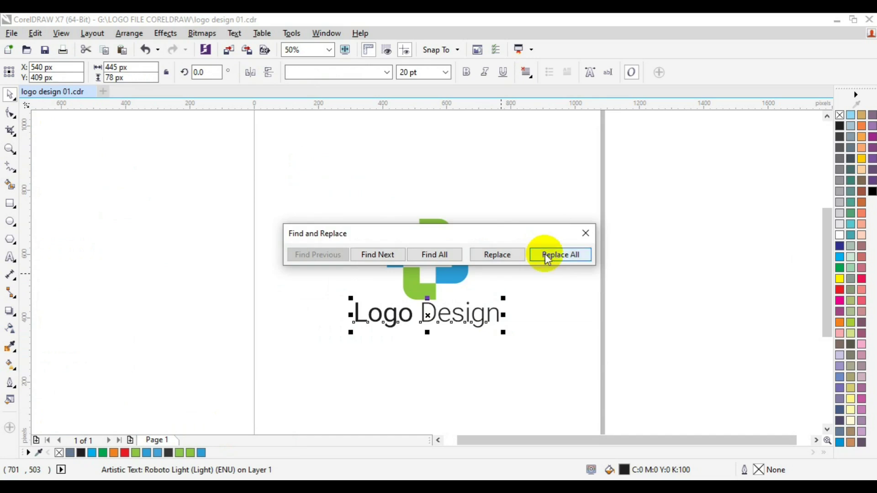
click(546, 257)
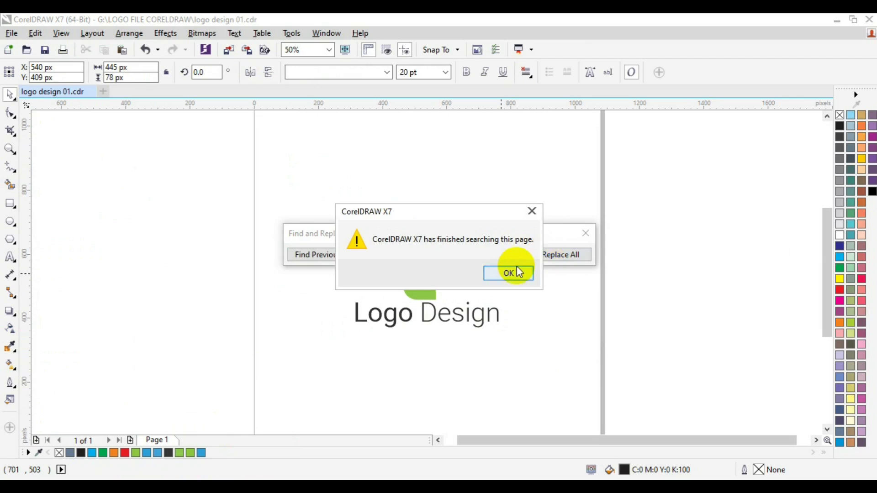
click(509, 274)
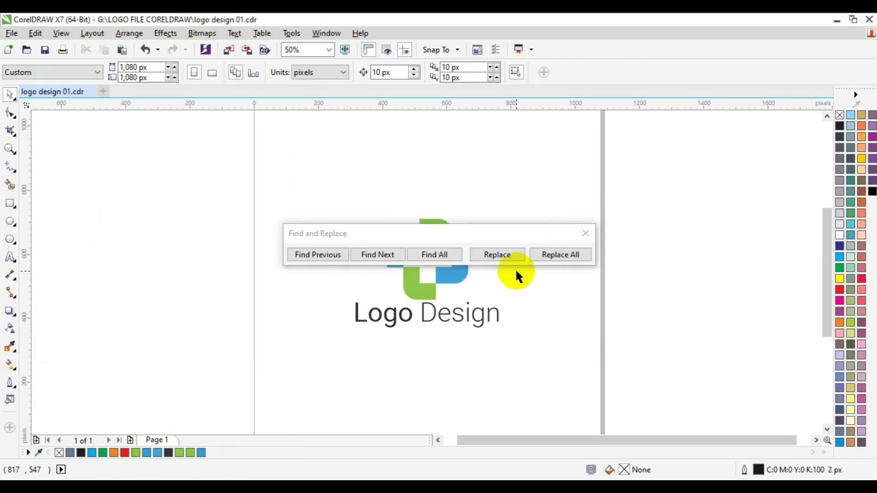
click(585, 232)
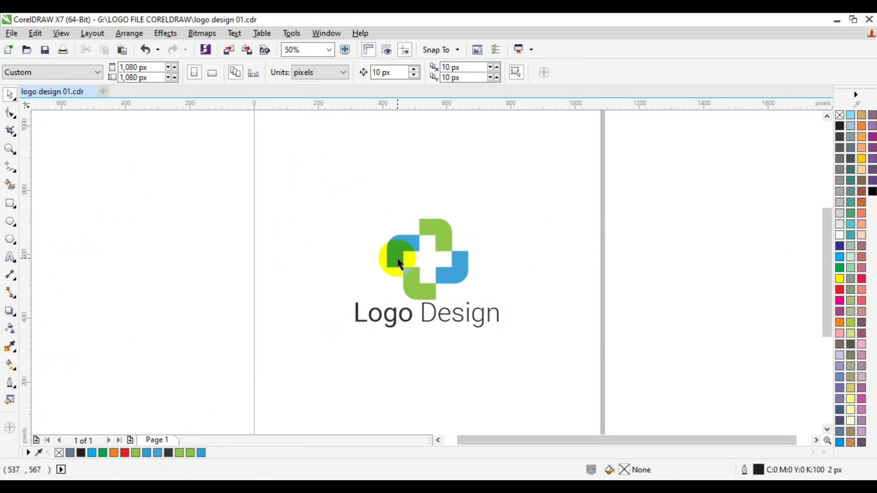
- Select the logo group and sample its green piece, which now reads RGB 143, 199, 74
click(398, 262)
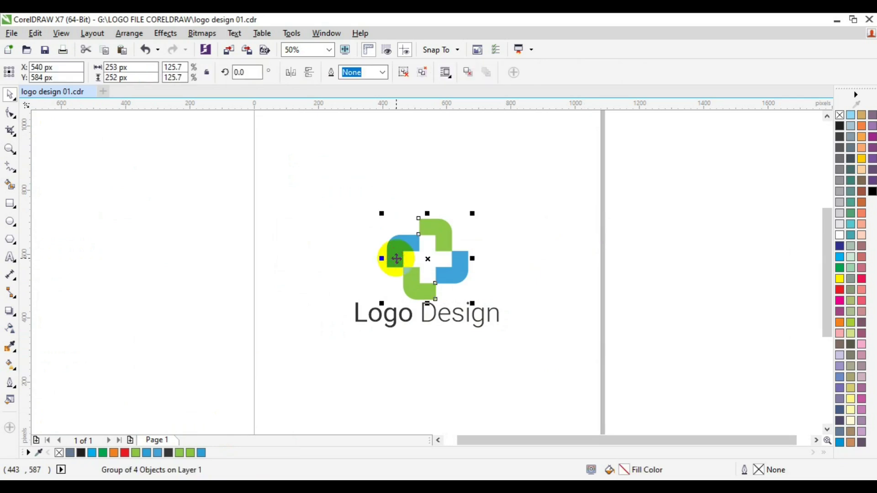
click(10, 347)
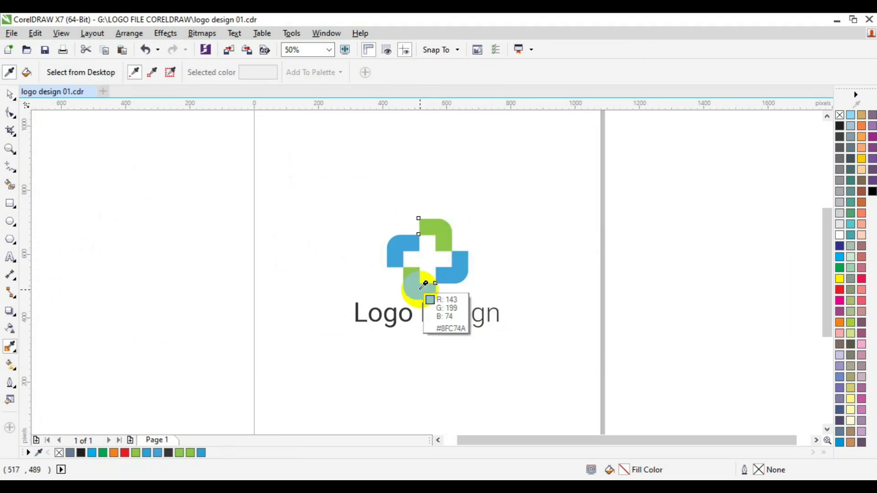
key(space)
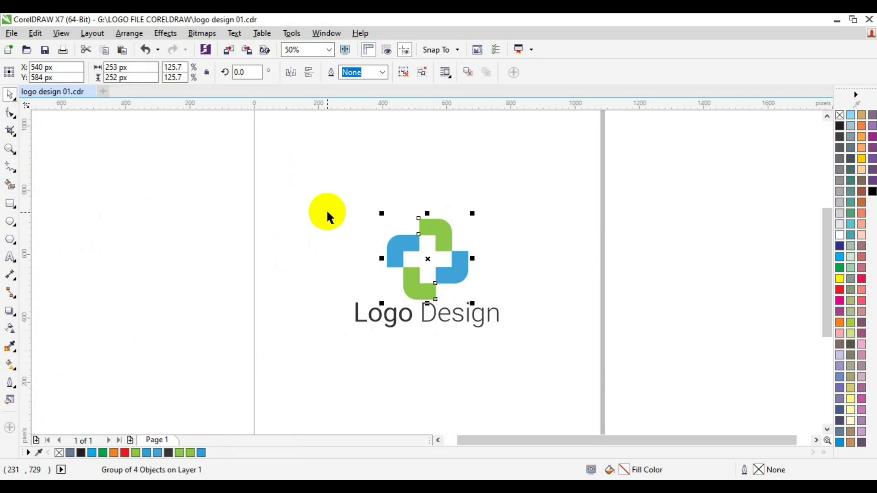
- Set up a Replace Objects colour-model replacement that finds RGB fills and replaces them with CMYK
click(35, 33)
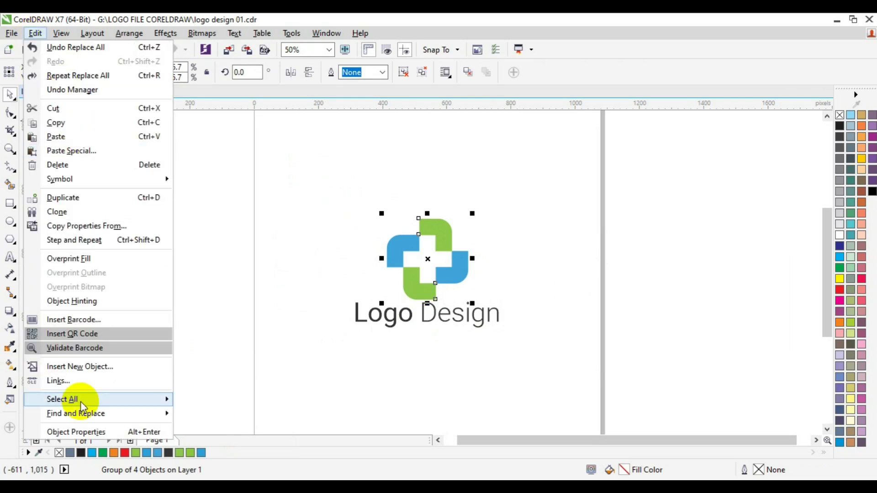
mouse_move(82, 412)
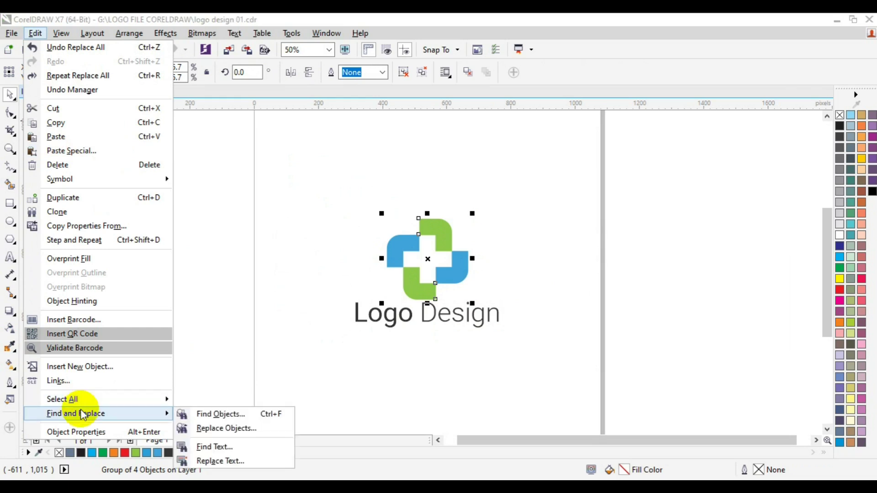
click(227, 428)
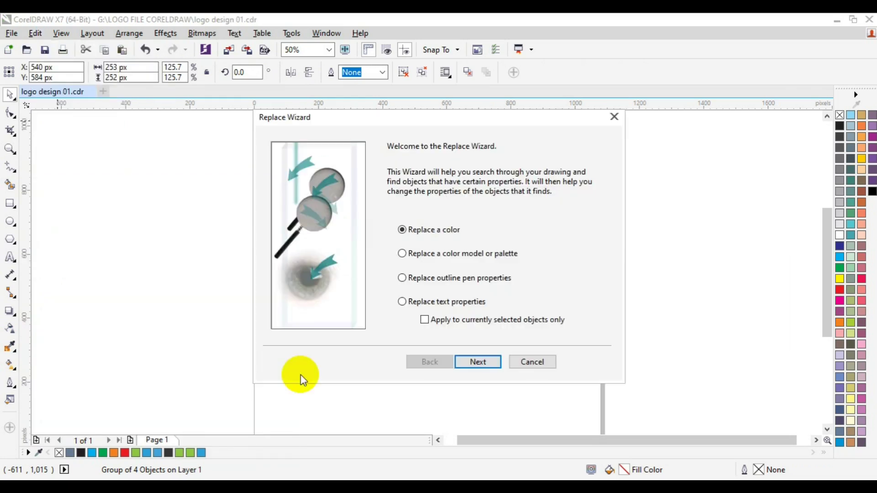
click(402, 253)
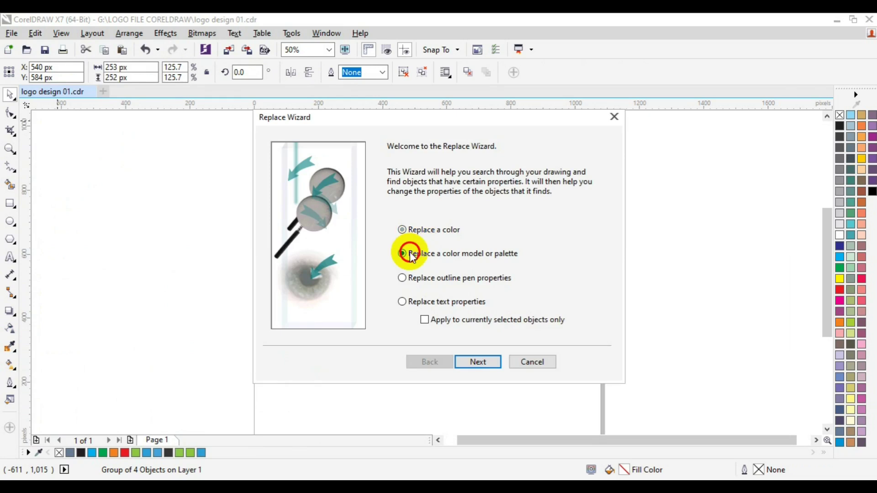
click(470, 363)
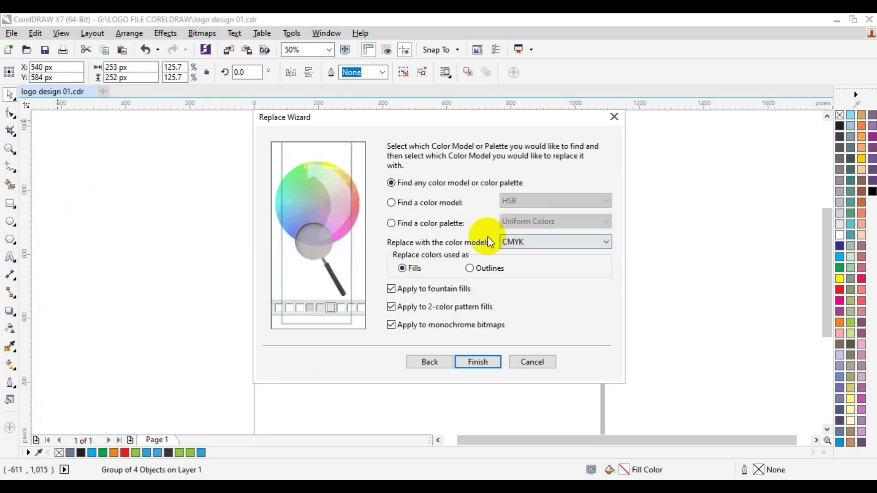
click(406, 202)
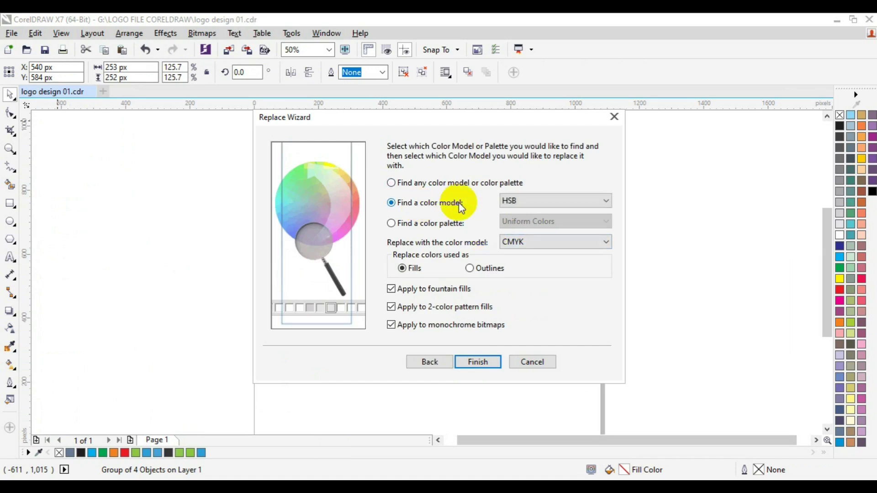
click(511, 200)
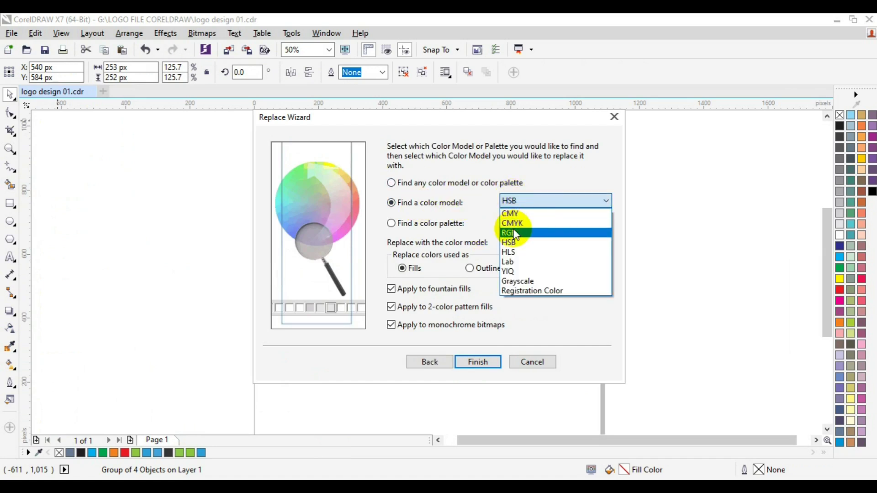
click(513, 232)
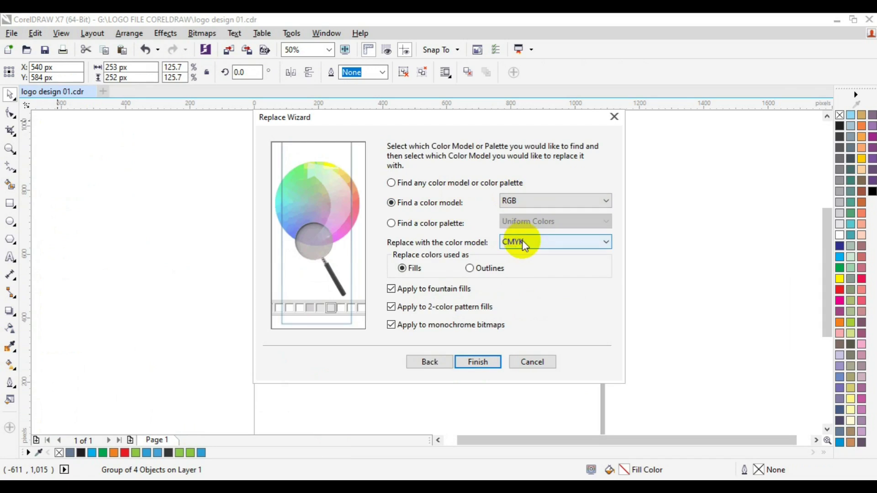
click(522, 240)
click(512, 264)
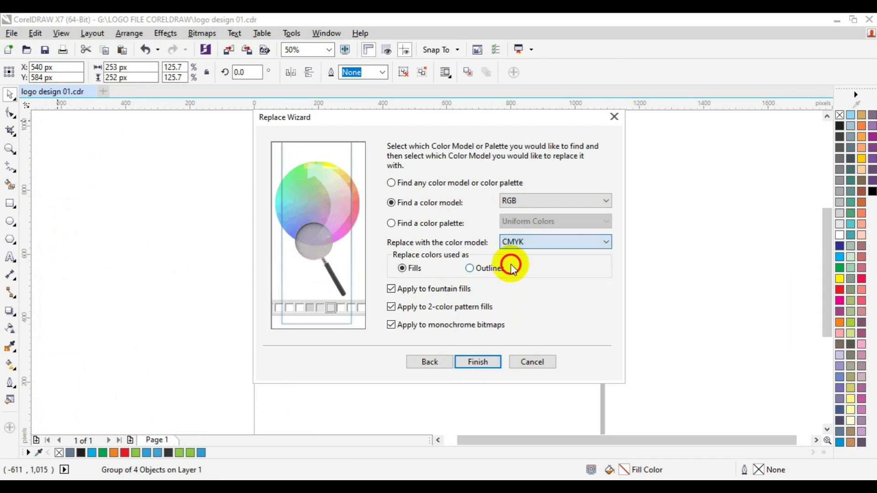
click(470, 363)
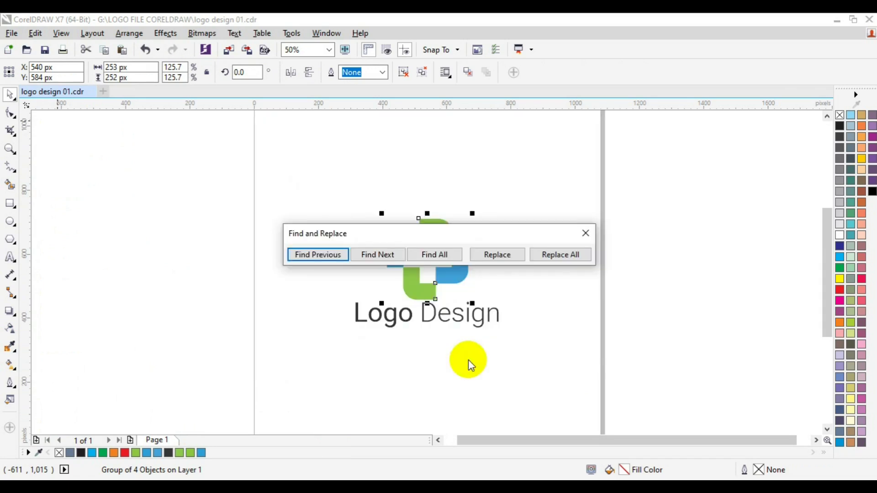
- Replace all RGB fills with CMYK, close the bar, and sample the logo's green as C51 M0 Y100 K0
click(546, 258)
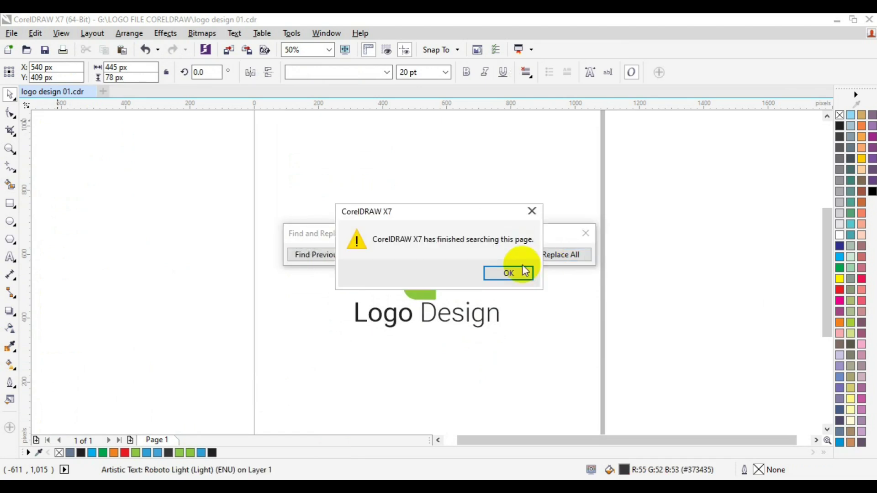
click(525, 271)
click(569, 255)
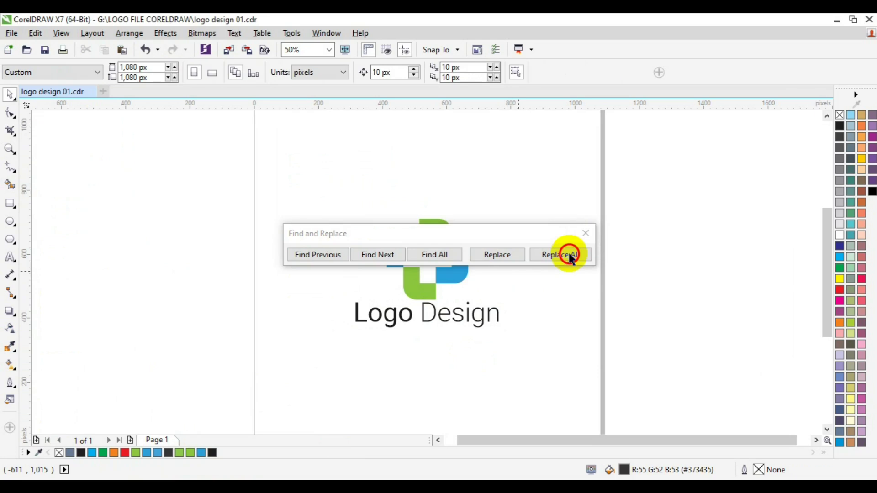
click(584, 233)
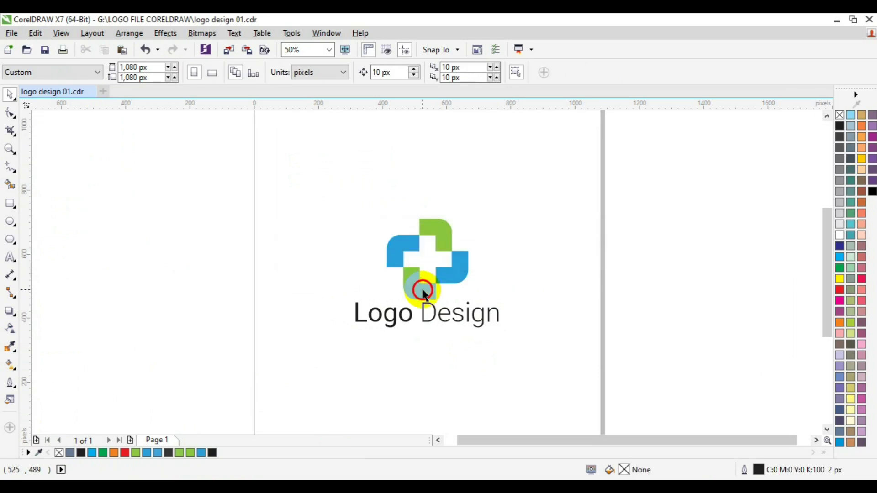
click(424, 292)
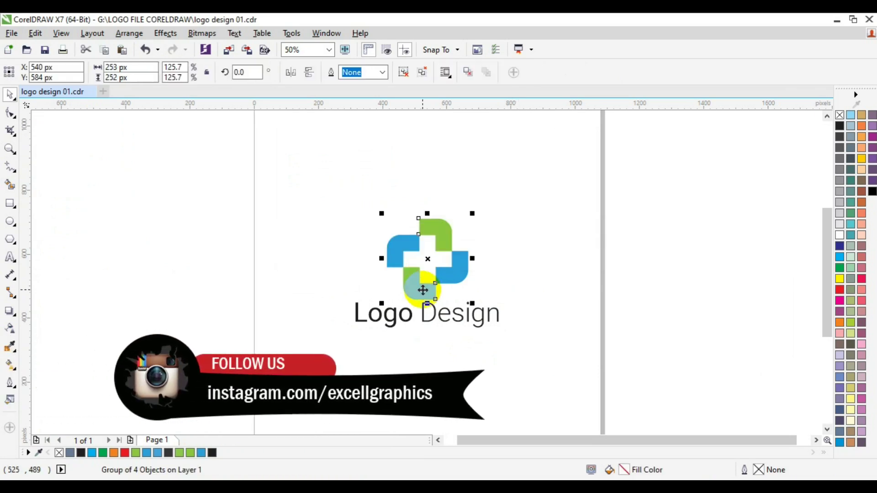
click(12, 345)
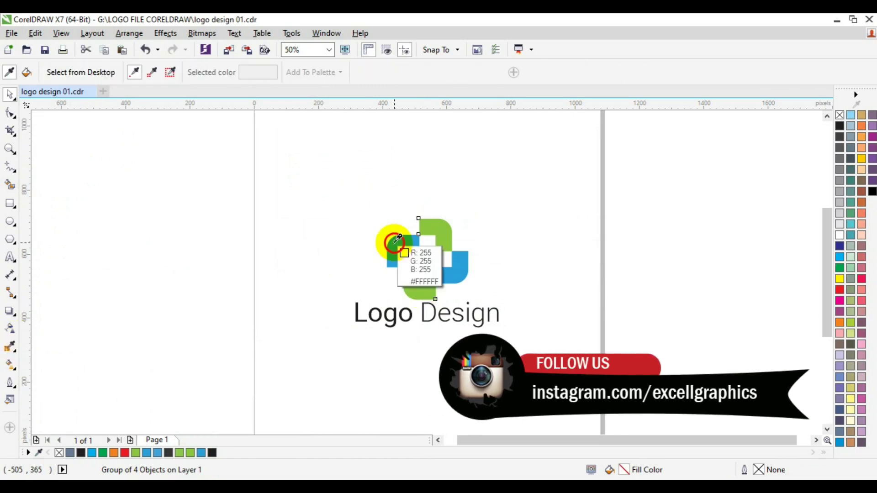